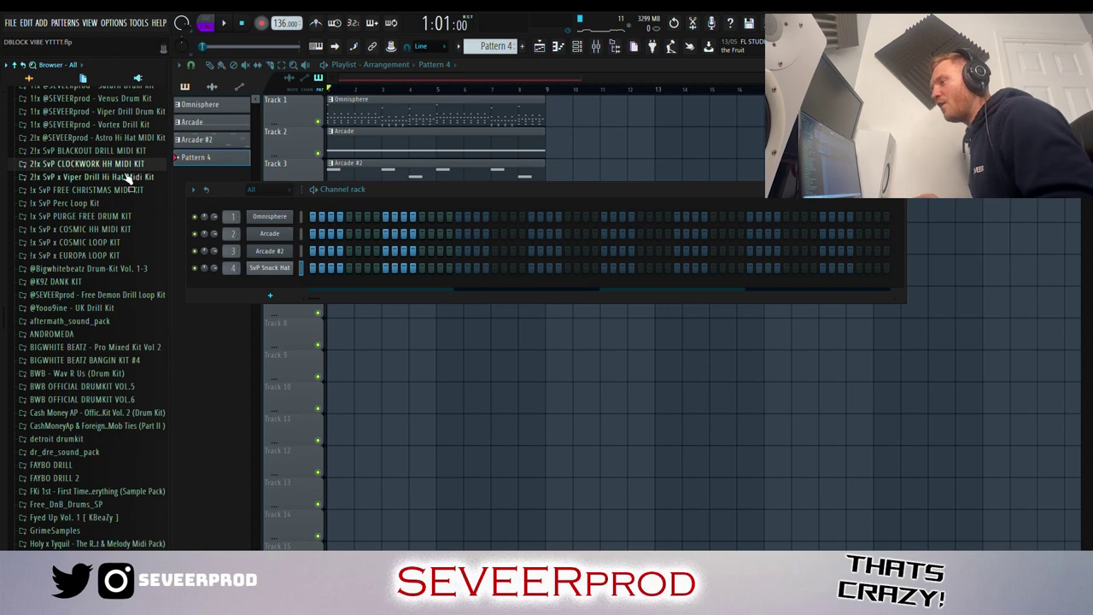
- Load HH MIDI 27 from the SvP CLOCKWORK HH MIDI KIT into the SvP Snack Hat channel and play the pattern
{"action": "left_click", "coordinate": [119, 165]}
{"action": "left_click_drag", "start_coordinate": [73, 416], "coordinate": [284, 270]}
{"action": "left_click", "coordinate": [321, 269]}
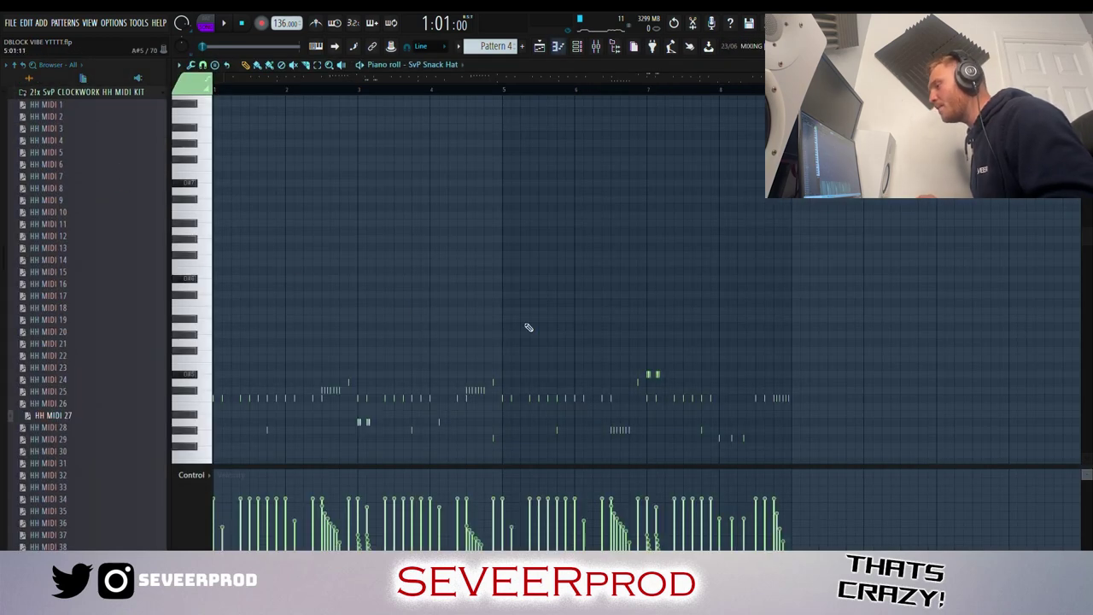
{"action": "key", "text": "space"}
{"action": "left_click_drag", "start_coordinate": [1087, 83], "coordinate": [1086, 94]}
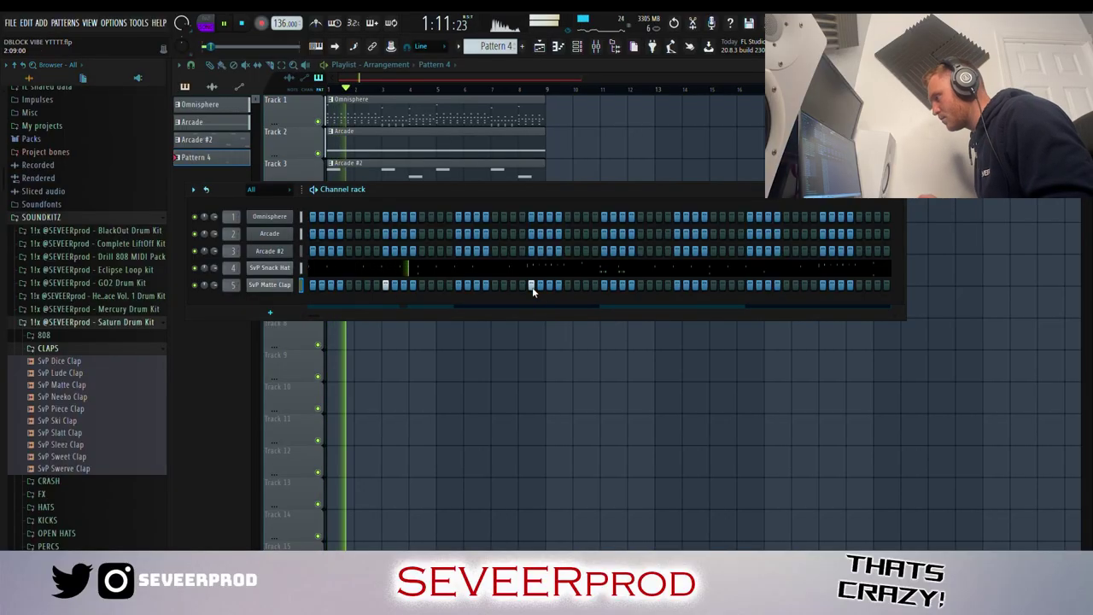
- Add a doubled clap to SvP Matte Clap, repeat its pattern over bars 5 to 8 and soften each doubled clap
{"action": "left_click", "coordinate": [549, 285]}
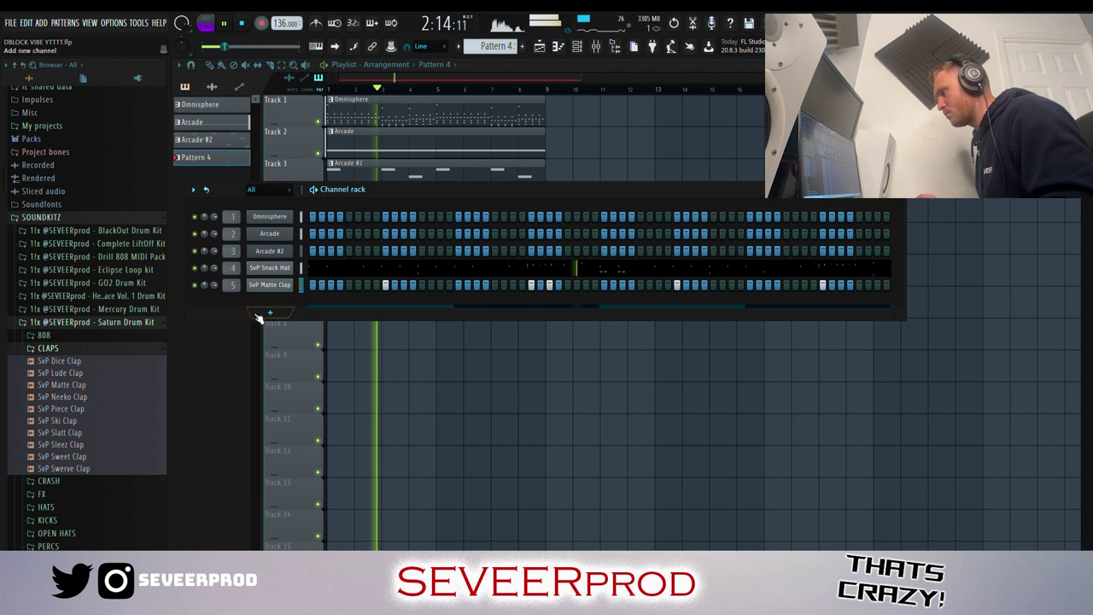
{"action": "key", "text": "F7"}
{"action": "left_click_drag", "start_coordinate": [600, 343], "coordinate": [213, 295]}
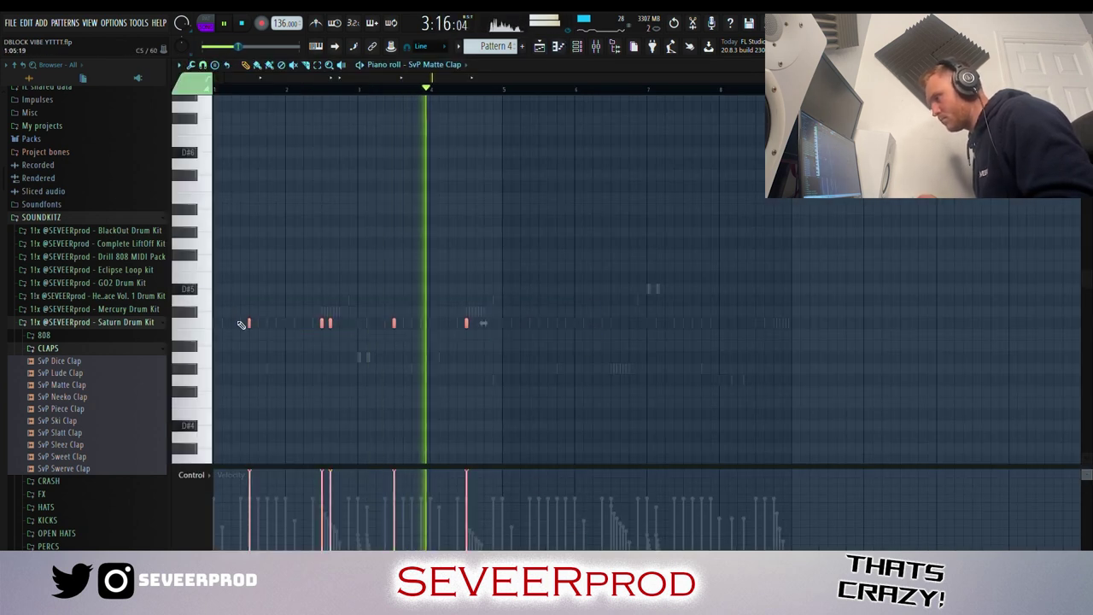
{"action": "key", "text": "ctrl+b"}
{"action": "key", "text": "ctrl+d"}
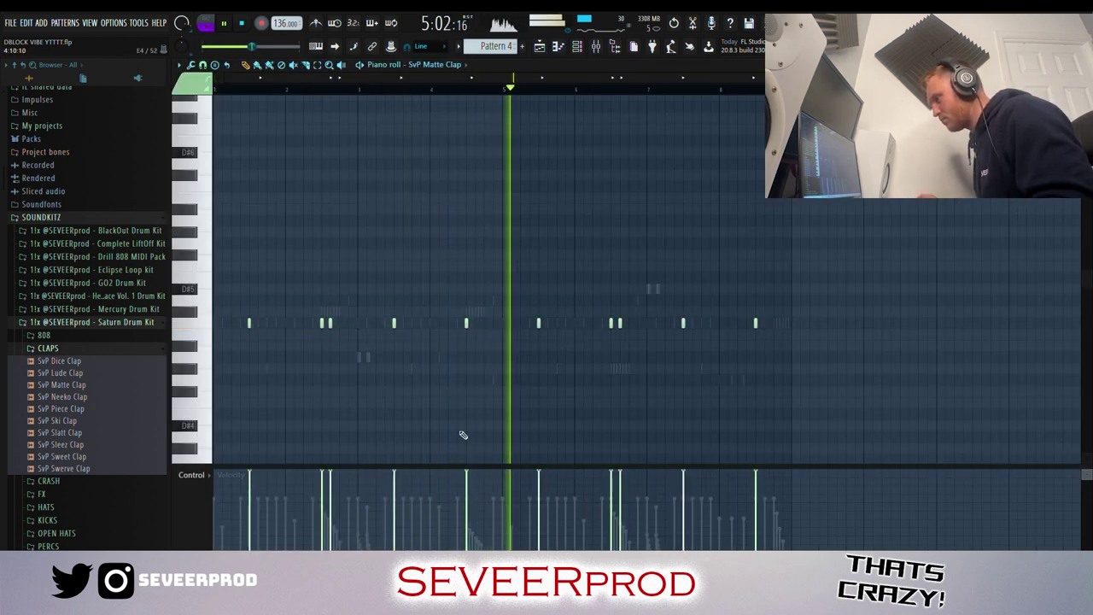
{"action": "left_click", "coordinate": [621, 502]}
{"action": "left_click", "coordinate": [331, 501]}
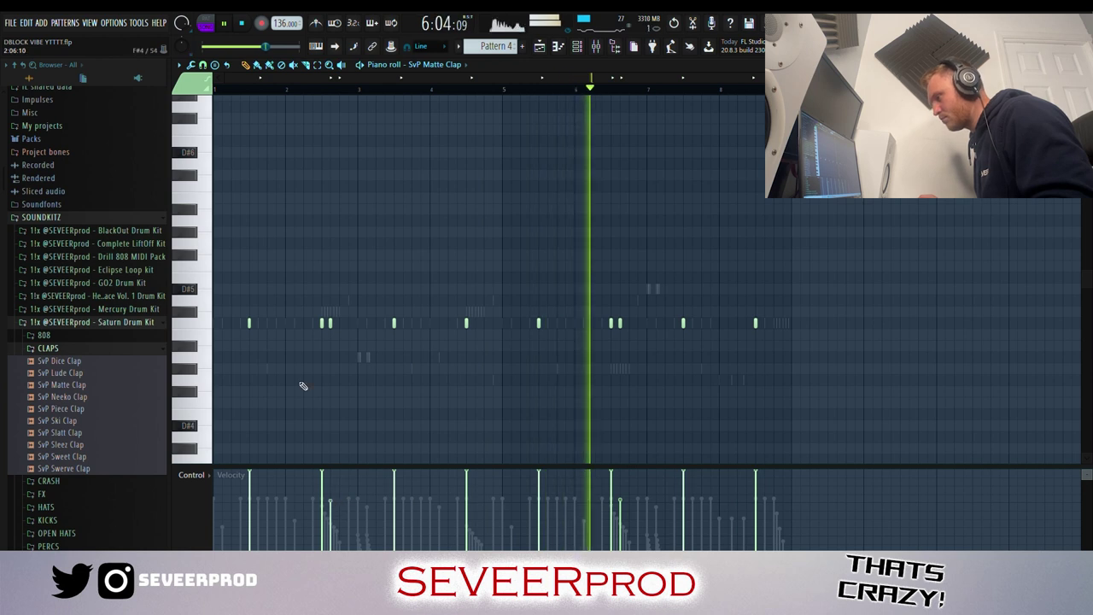
- Load SvP Bog Snare from the Saturn Drum Kit and lay out its four-bar pattern with an extra hit early in bar 4
{"action": "left_click", "coordinate": [155, 325]}
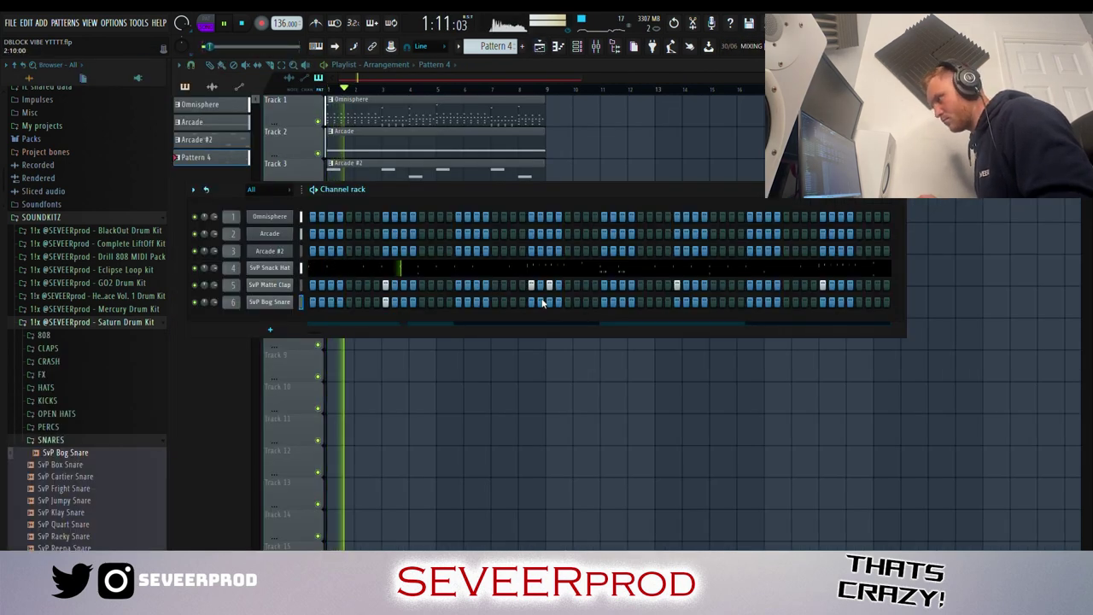
{"action": "left_click", "coordinate": [822, 303]}
{"action": "right_click", "coordinate": [290, 303]}
{"action": "left_click", "coordinate": [314, 307]}
{"action": "left_click", "coordinate": [439, 323]}
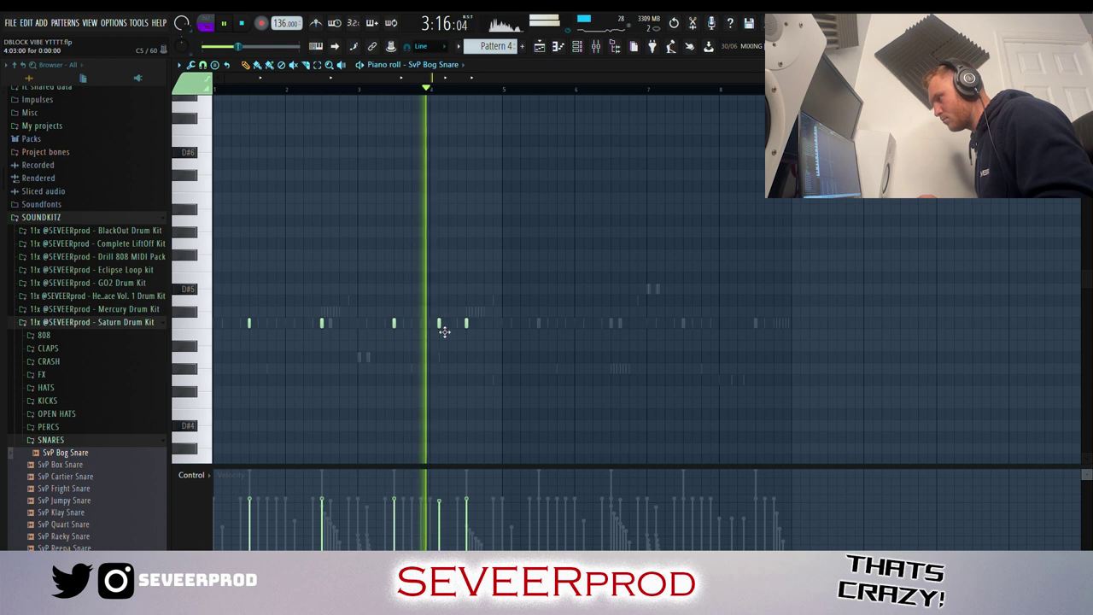
- Repeat the SvP Bog Snare pattern over bars 5 to 8 with an extra hit late in bar 7, and raise the note velocities
{"action": "key", "text": "ctrl+a"}
{"action": "left_click_drag", "start_coordinate": [255, 327], "coordinate": [547, 340]}
{"action": "key", "text": "ctrl+d"}
{"action": "left_click", "coordinate": [725, 327]}
{"action": "left_click_drag", "start_coordinate": [725, 332], "coordinate": [710, 332]}
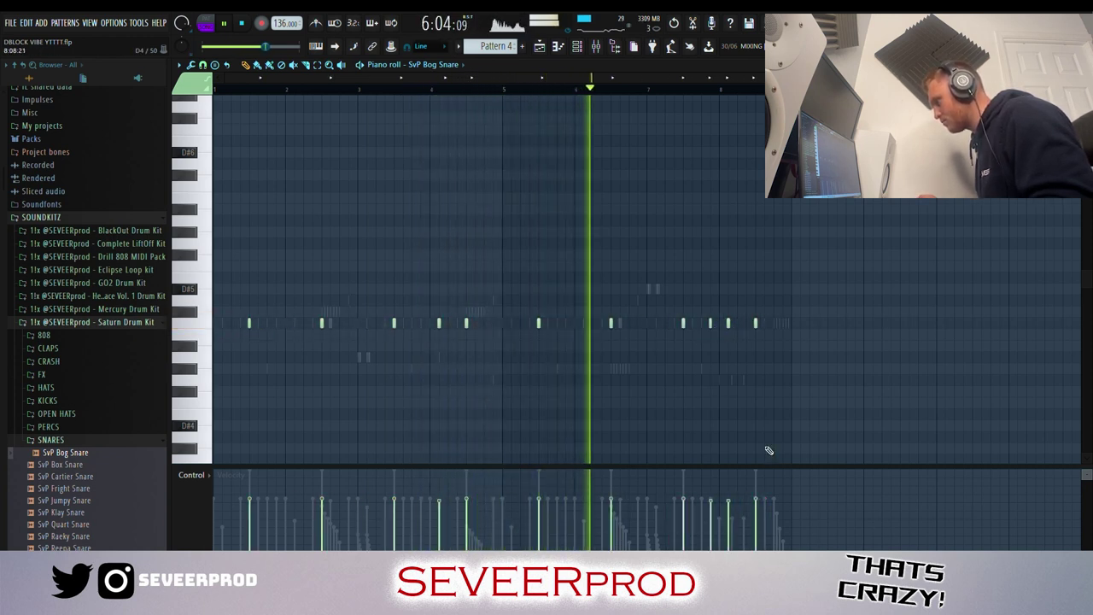
{"action": "left_click_drag", "start_coordinate": [777, 485], "coordinate": [224, 480]}
- Load SvP DatRim Perc from the Saturn Drum Kit and place rim hits at C5 in bars 4 and 8
{"action": "left_click", "coordinate": [129, 323]}
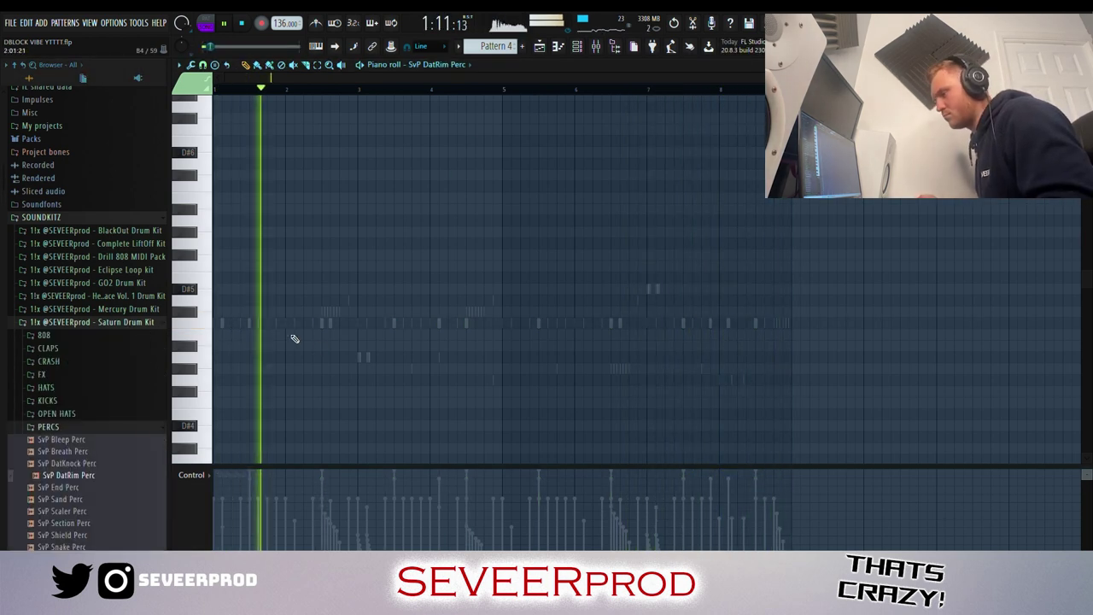
{"action": "scroll", "coordinate": [305, 337], "scroll_direction": "up", "scroll_amount": 2}
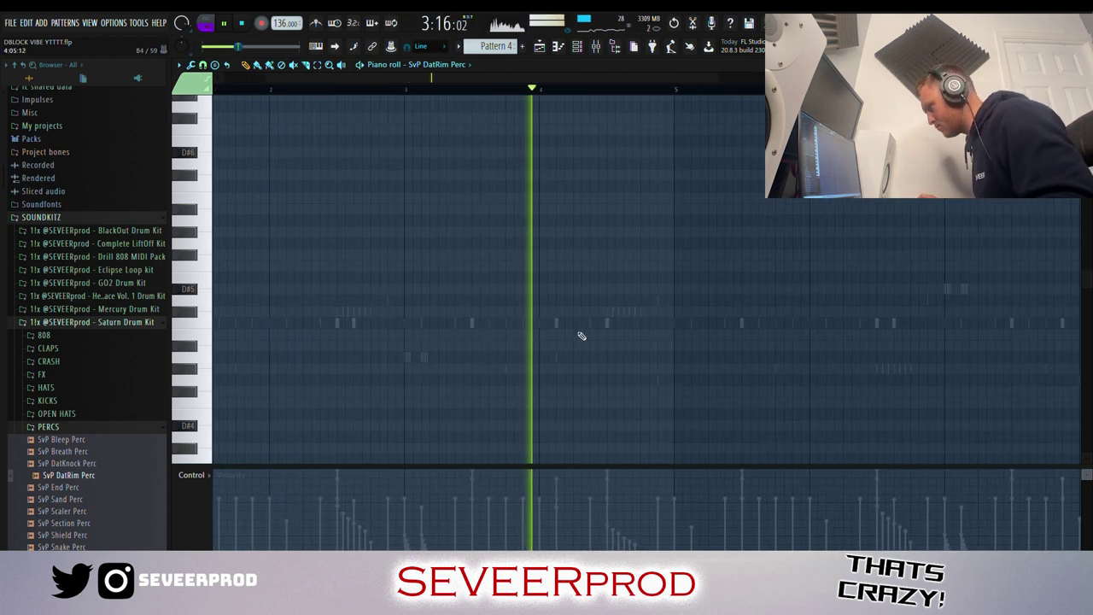
{"action": "left_click", "coordinate": [589, 322]}
{"action": "scroll", "coordinate": [628, 387], "scroll_direction": "down", "scroll_amount": 1}
{"action": "scroll", "coordinate": [465, 327], "scroll_direction": "down", "scroll_amount": 1}
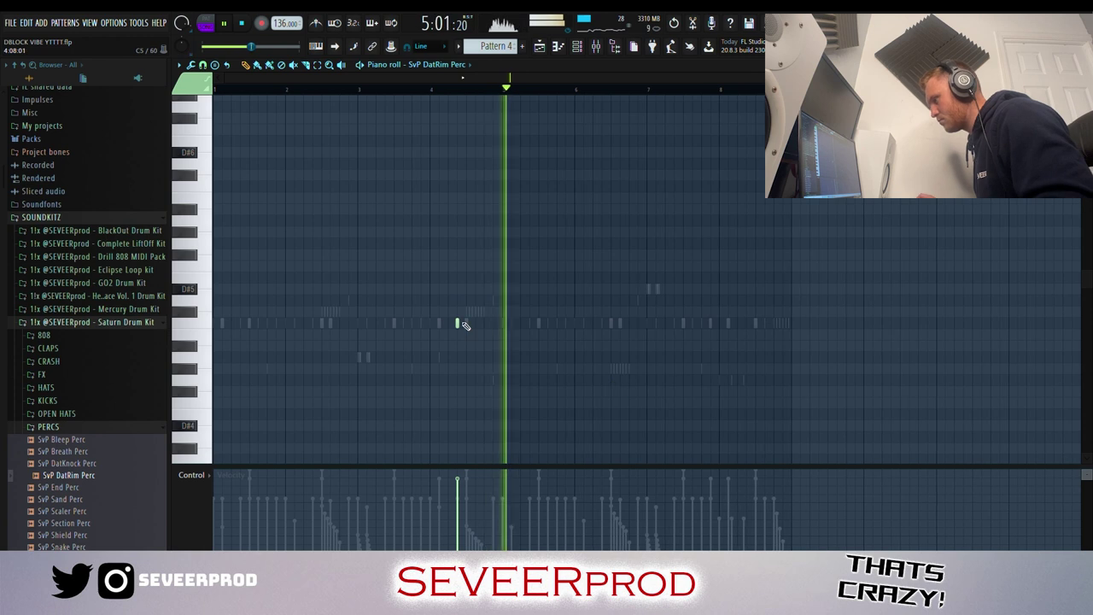
{"action": "left_click", "coordinate": [750, 330]}
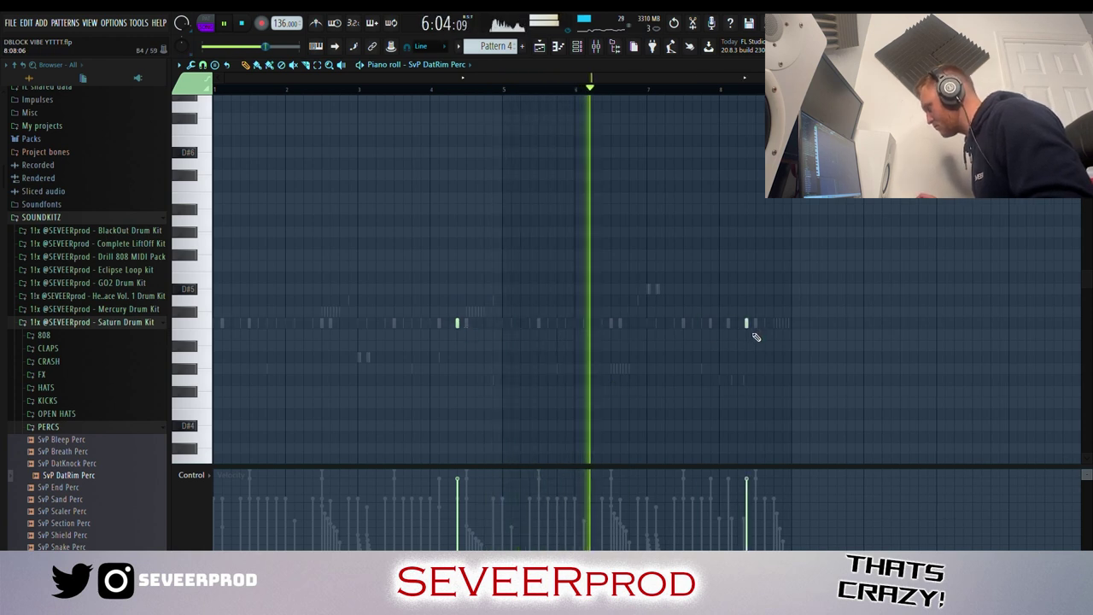
{"action": "scroll", "coordinate": [749, 329], "scroll_direction": "up", "scroll_amount": 3}
{"action": "left_click", "coordinate": [817, 330]}
{"action": "scroll", "coordinate": [820, 328], "scroll_direction": "down", "scroll_amount": 3}
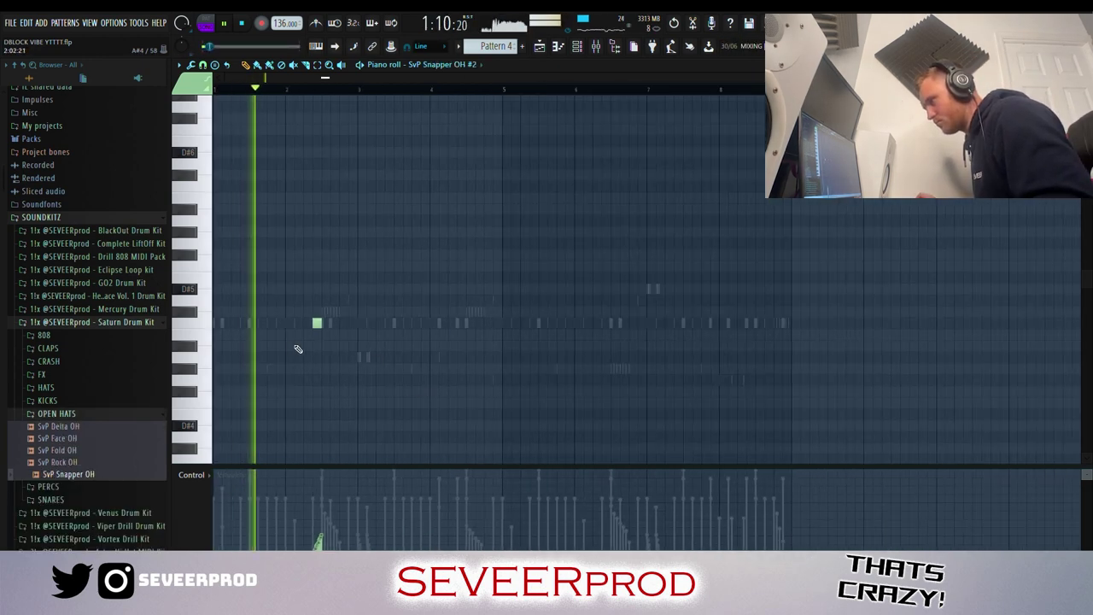
- Copy the SvP Snapper OH #2 roll from bar 2 into bar 8 at D#5
{"action": "scroll", "coordinate": [297, 349], "scroll_direction": "up", "scroll_amount": 5}
{"action": "scroll", "coordinate": [466, 360], "scroll_direction": "down", "scroll_amount": 3}
{"action": "scroll", "coordinate": [474, 361], "scroll_direction": "down", "scroll_amount": 3}
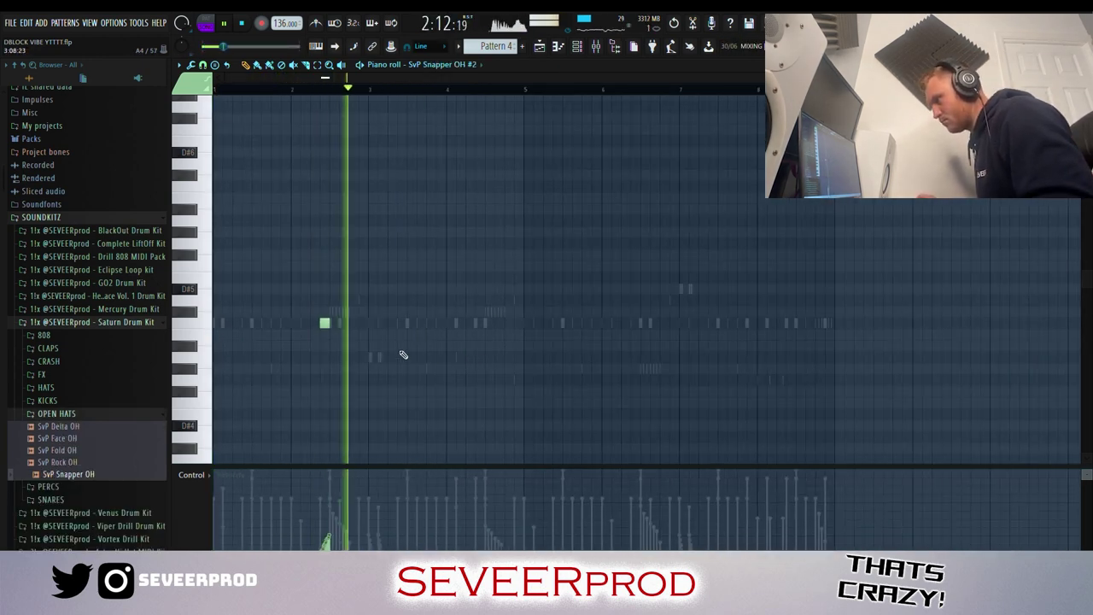
{"action": "left_click", "coordinate": [702, 322]}
{"action": "left_click_drag", "start_coordinate": [706, 332], "coordinate": [795, 292]}
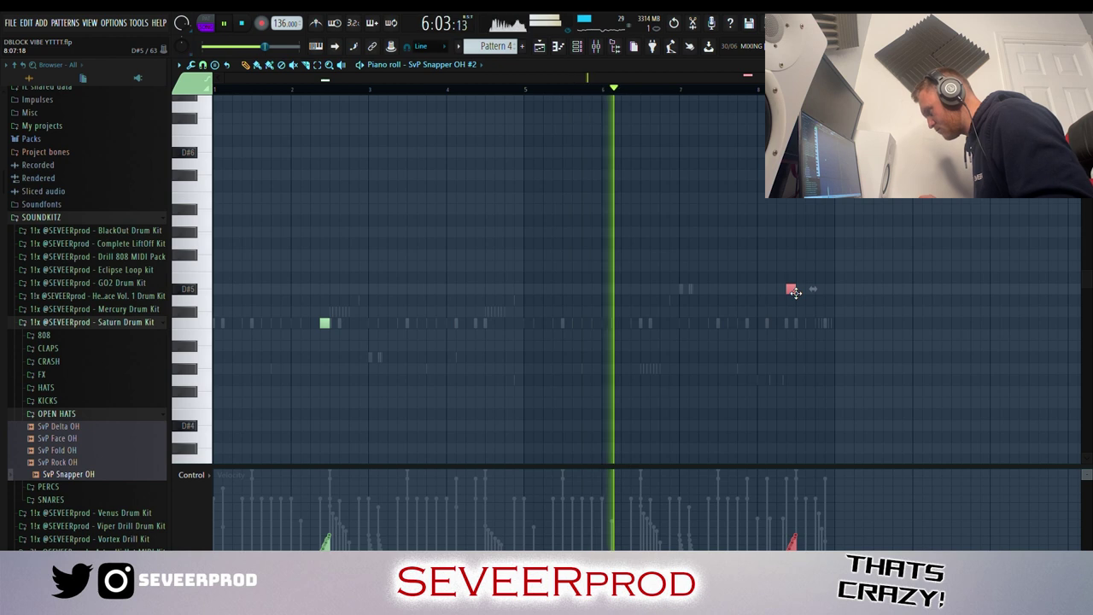
- Add a six-note SvP Snapper OH #2 roll at D#5 in bar 7 with rising velocities
{"action": "scroll", "coordinate": [734, 310], "scroll_direction": "up", "scroll_amount": 5}
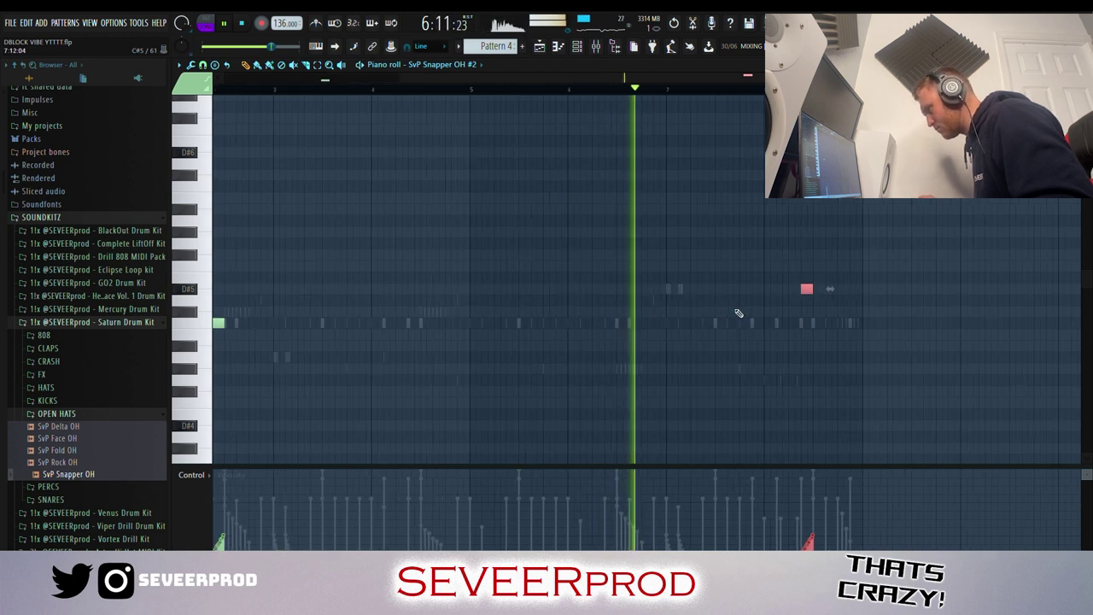
{"action": "left_click", "coordinate": [662, 291]}
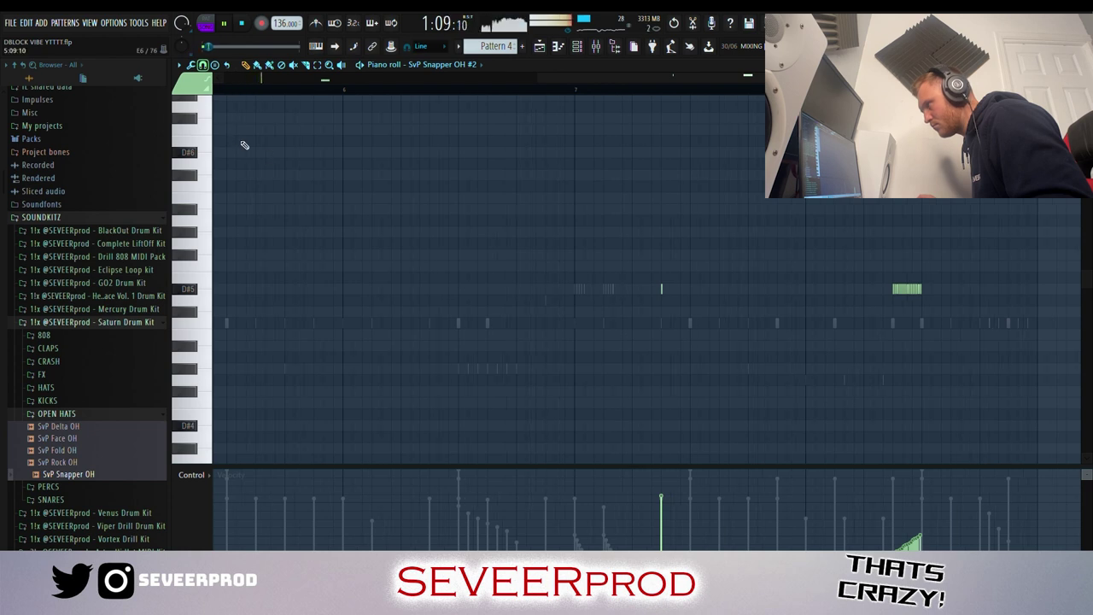
{"action": "scroll", "coordinate": [662, 298], "scroll_direction": "up", "scroll_amount": 3}
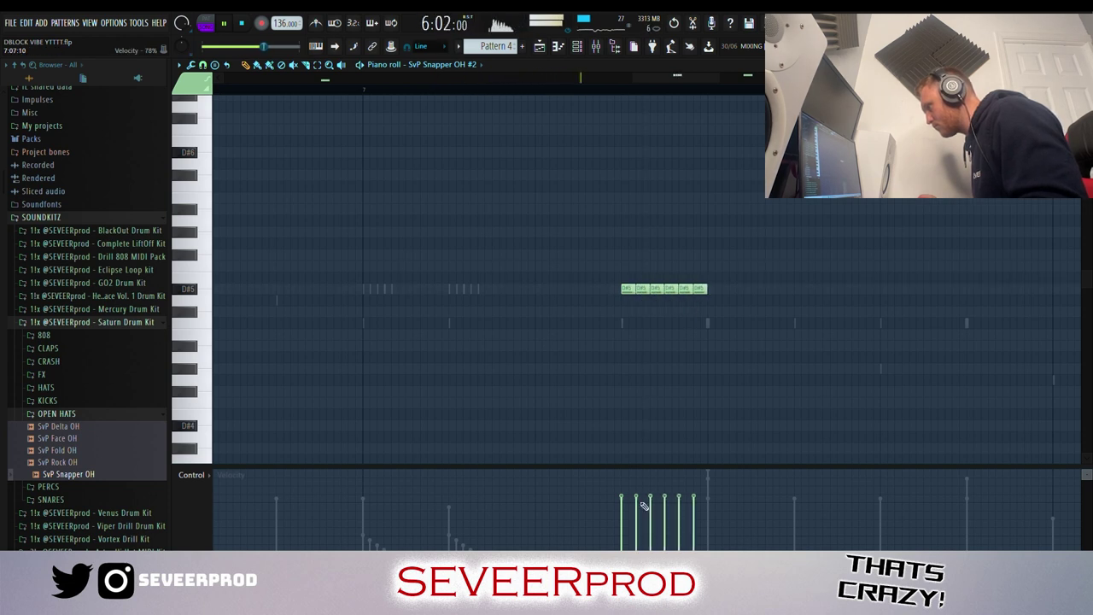
{"action": "scroll", "coordinate": [717, 452], "scroll_direction": "down", "scroll_amount": 7}
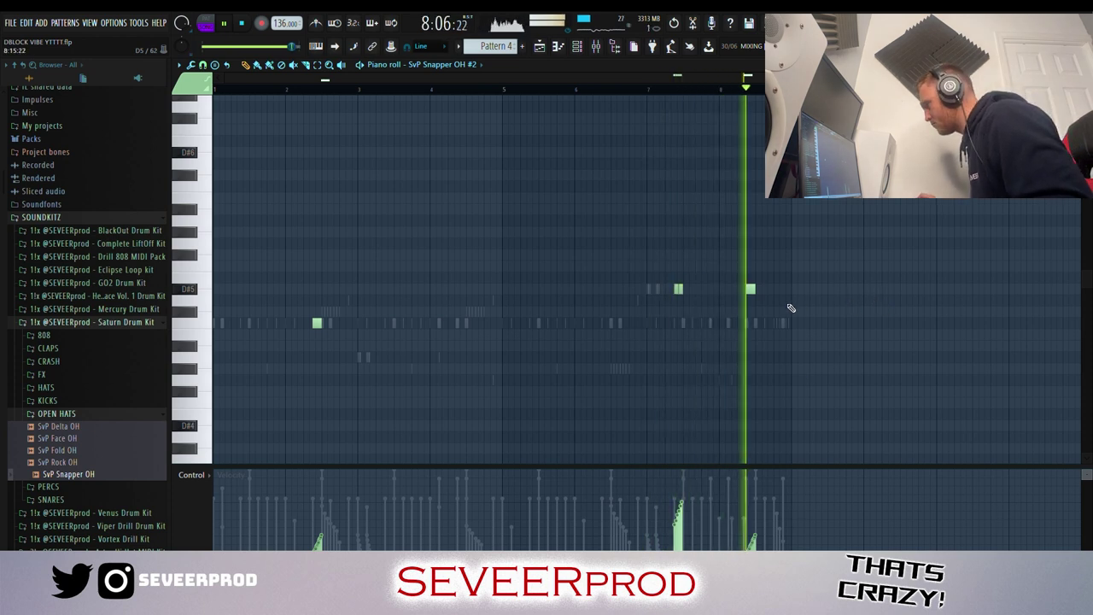
- Split the bar 7 open-hat roll into twelve shorter notes and shape their velocities to rise and then fall
{"action": "scroll", "coordinate": [706, 308], "scroll_direction": "up", "scroll_amount": 3}
{"action": "scroll", "coordinate": [705, 308], "scroll_direction": "up", "scroll_amount": 3}
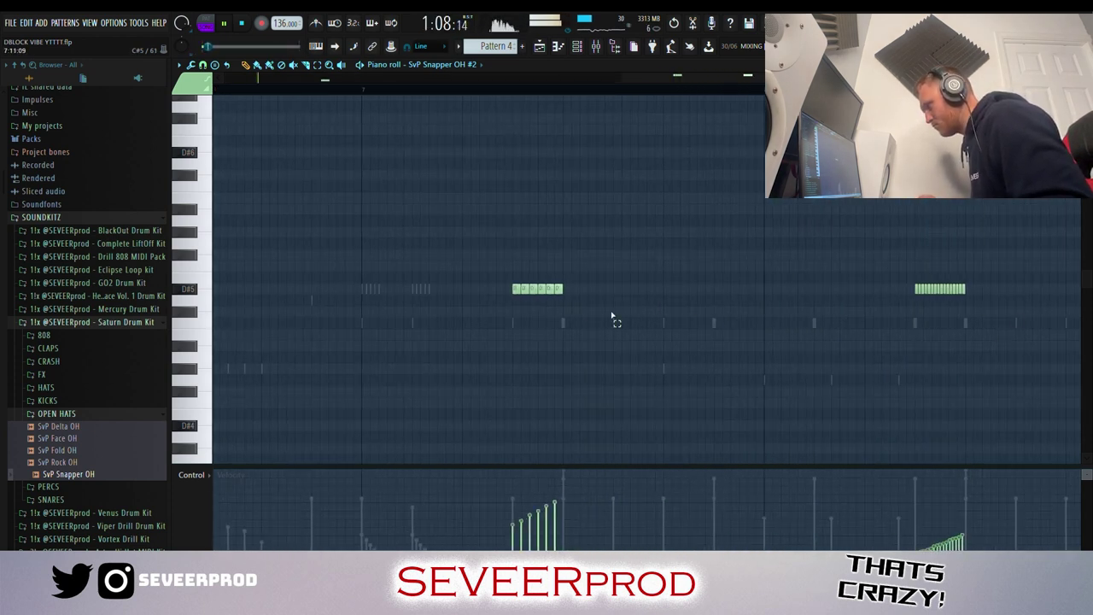
{"action": "scroll", "coordinate": [517, 300], "scroll_direction": "up", "scroll_amount": 3}
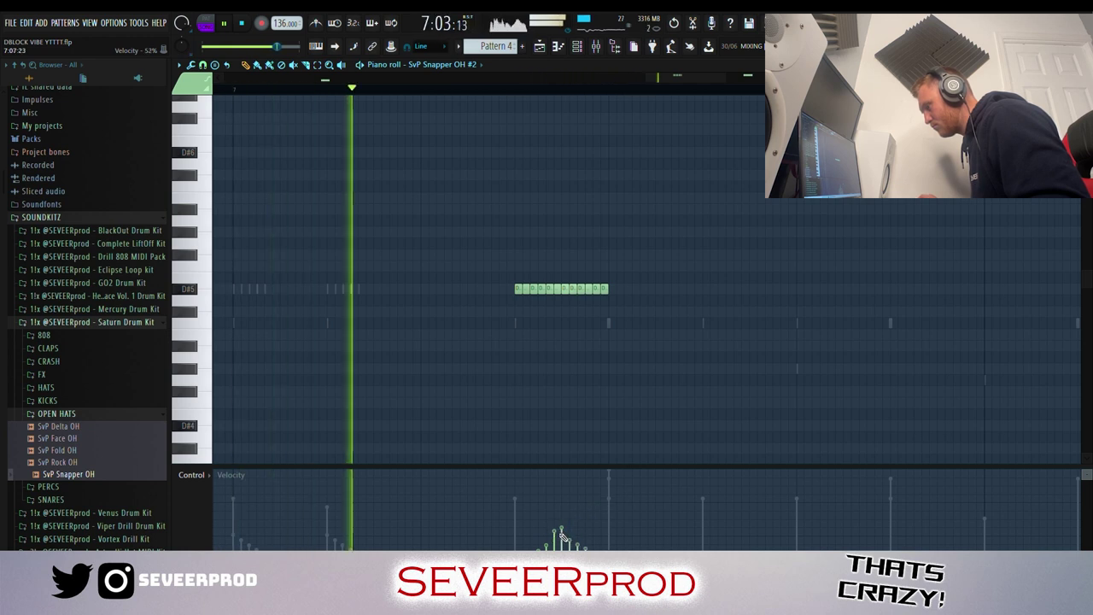
- Move the bar 7 open-hat roll down to A#4 and shift it slightly earlier in the bar
{"action": "scroll", "coordinate": [581, 322], "scroll_direction": "down", "scroll_amount": 7}
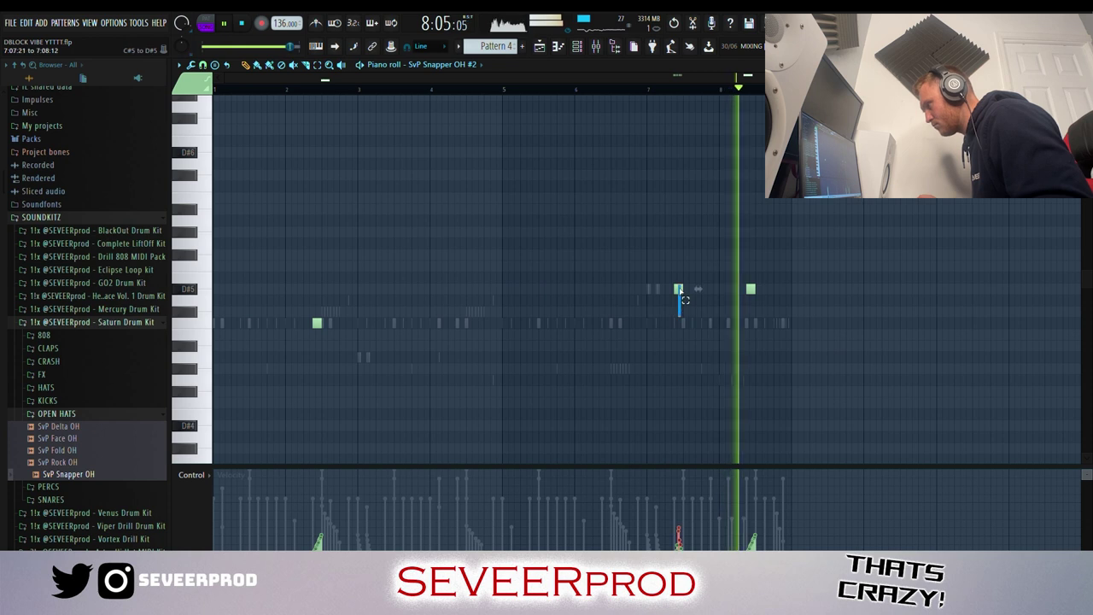
{"action": "left_click_drag", "start_coordinate": [682, 296], "coordinate": [682, 344]}
{"action": "key", "text": "space"}
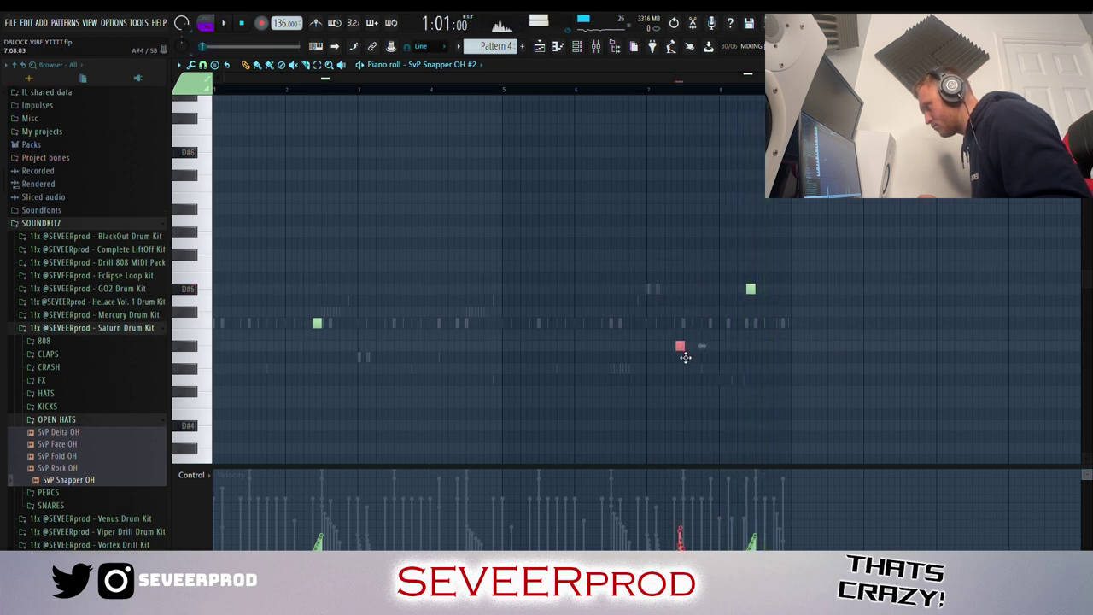
{"action": "scroll", "coordinate": [680, 356], "scroll_direction": "up", "scroll_amount": 5}
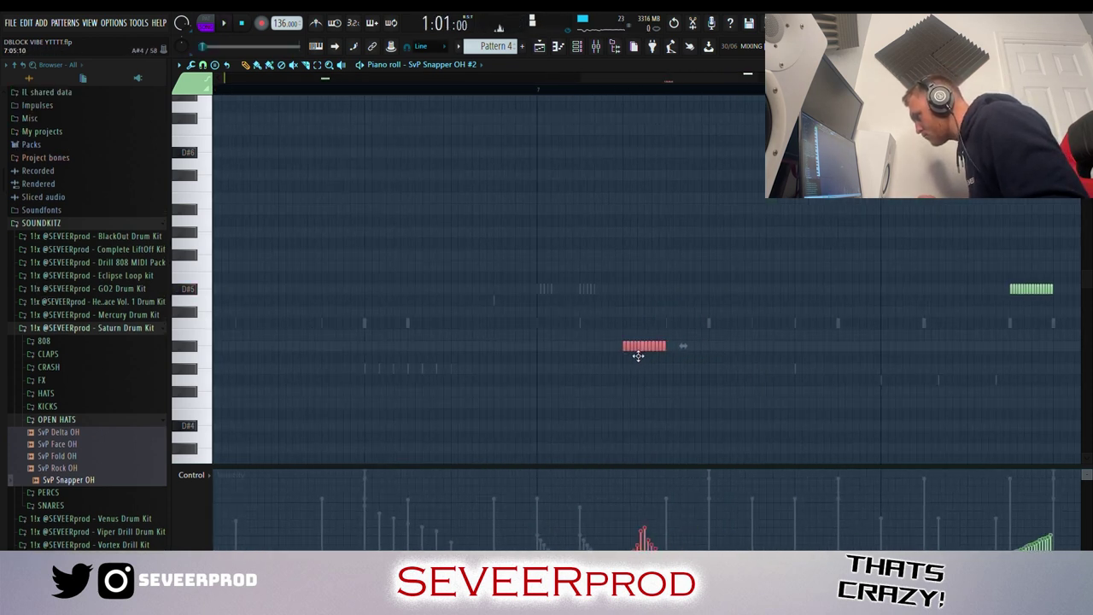
{"action": "scroll", "coordinate": [635, 356], "scroll_direction": "down", "scroll_amount": 5}
{"action": "key", "text": "space"}
{"action": "left_click", "coordinate": [605, 295]}
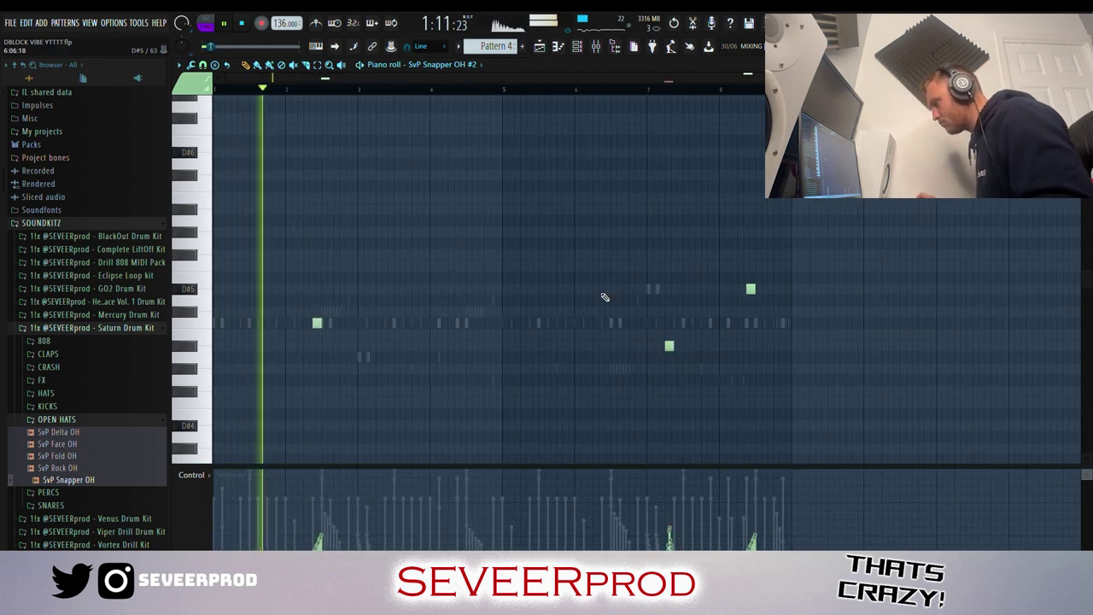
- Load SvP Quart Snare from the Saturn Drum Kit and place one hit at A#5 and four quick hits at D#5 late in bar 8
{"action": "left_click", "coordinate": [139, 224]}
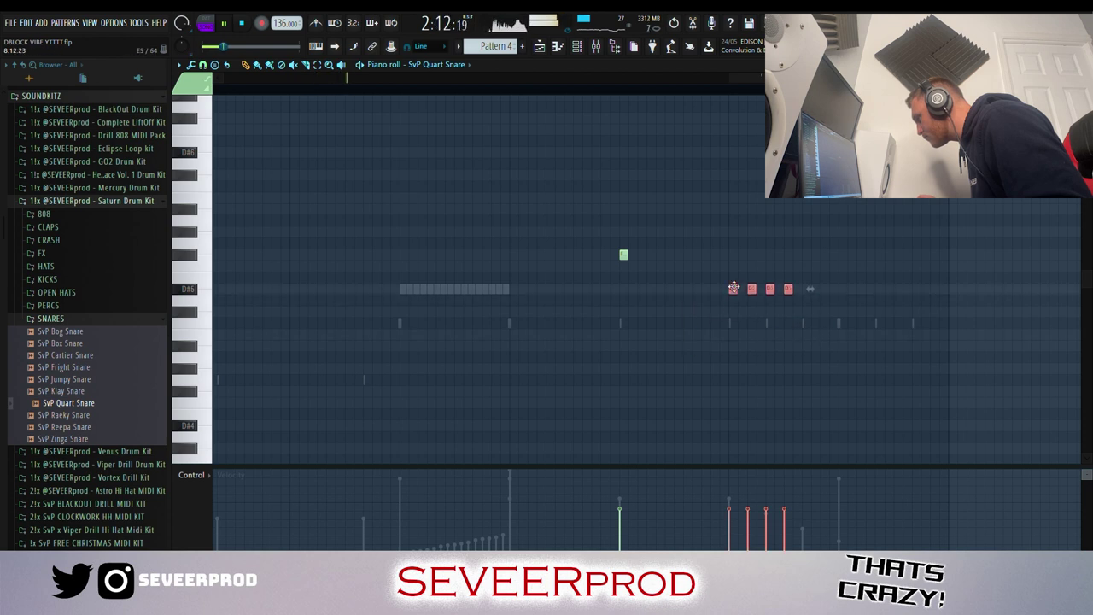
{"action": "scroll", "coordinate": [634, 248], "scroll_direction": "up", "scroll_amount": 3}
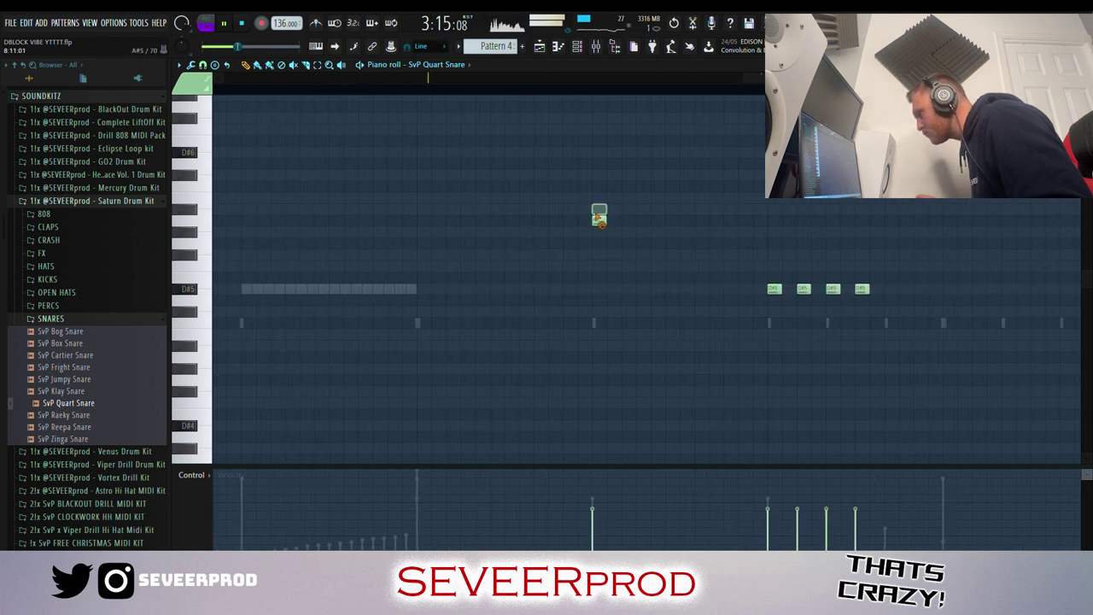
{"action": "scroll", "coordinate": [602, 229], "scroll_direction": "down", "scroll_amount": 5}
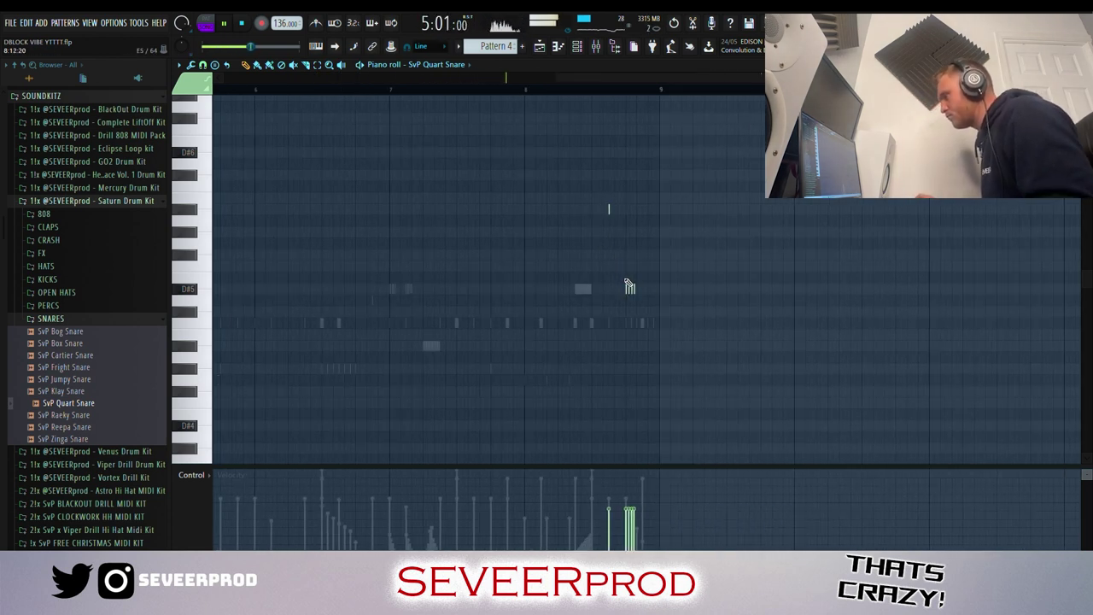
{"action": "scroll", "coordinate": [306, 165], "scroll_direction": "down", "scroll_amount": 3}
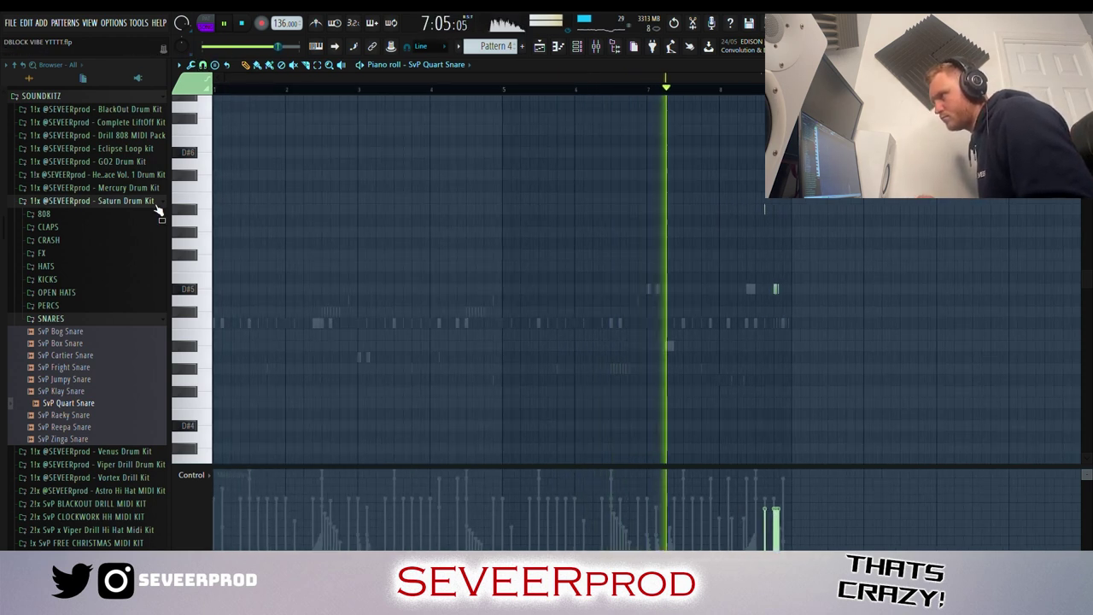
- Load SvP Reek OH from the Mercury Drum Kit, place two hits in bar 2 and copy them to bar 6
{"action": "left_click", "coordinate": [94, 201]}
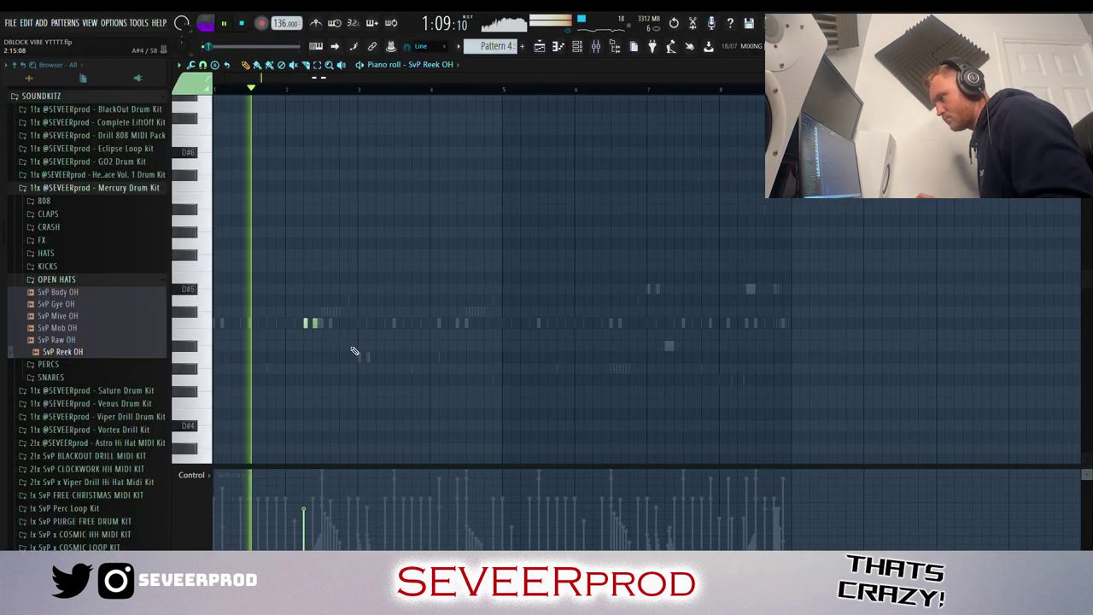
{"action": "key", "text": "ctrl+a"}
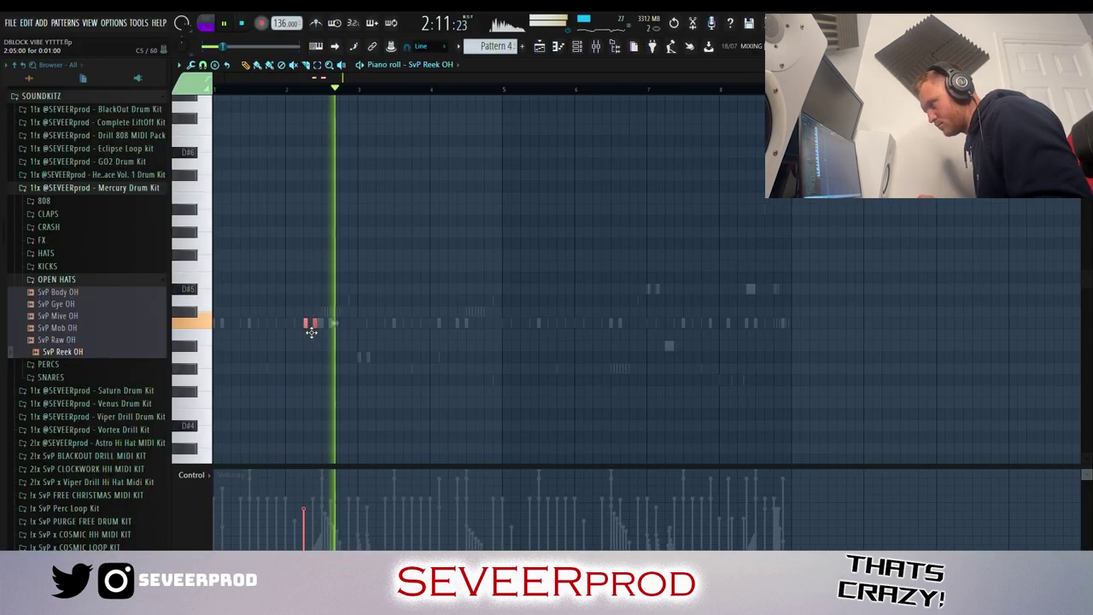
{"action": "left_click_drag", "start_coordinate": [311, 331], "coordinate": [600, 334]}
{"action": "key", "text": "ctrl+d"}
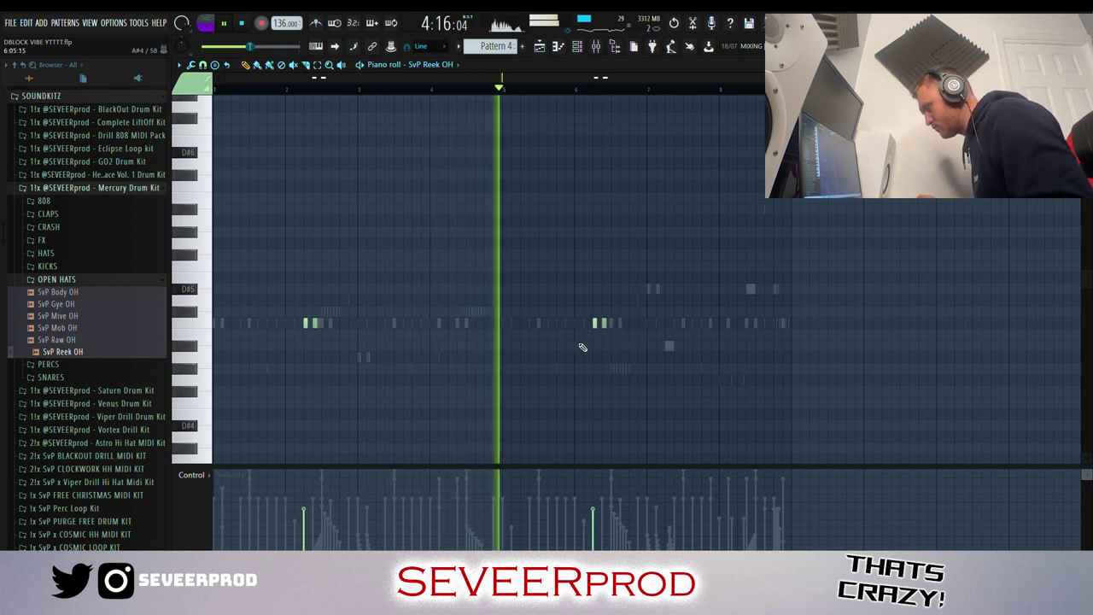
{"action": "left_click", "coordinate": [150, 189]}
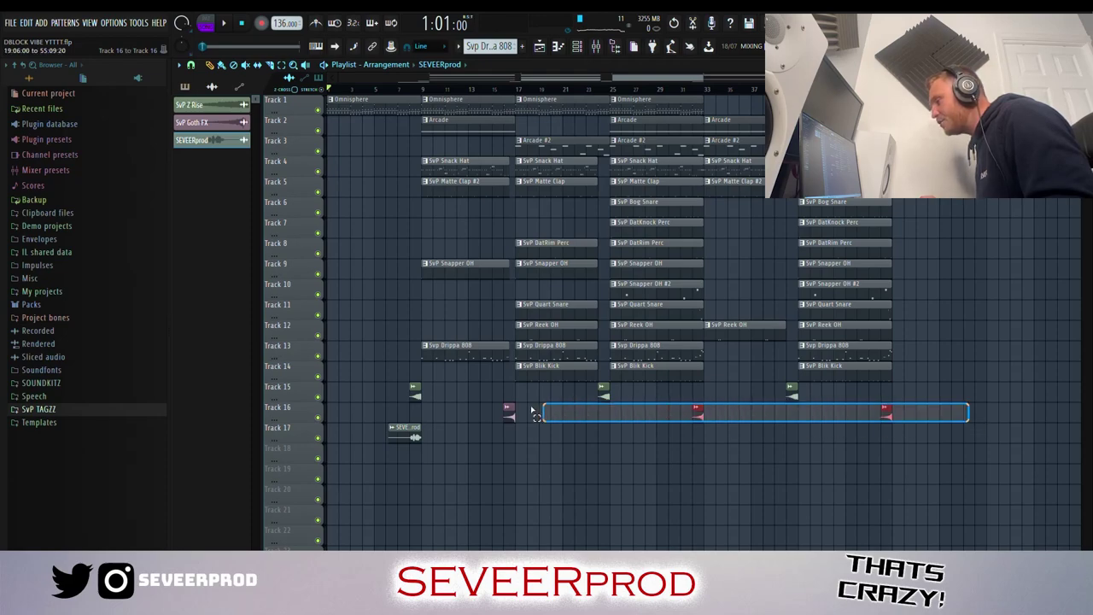
- Select the SEVEERprod tag clip on Track 17 of the playlist
{"action": "left_click_drag", "start_coordinate": [387, 390], "coordinate": [389, 391]}
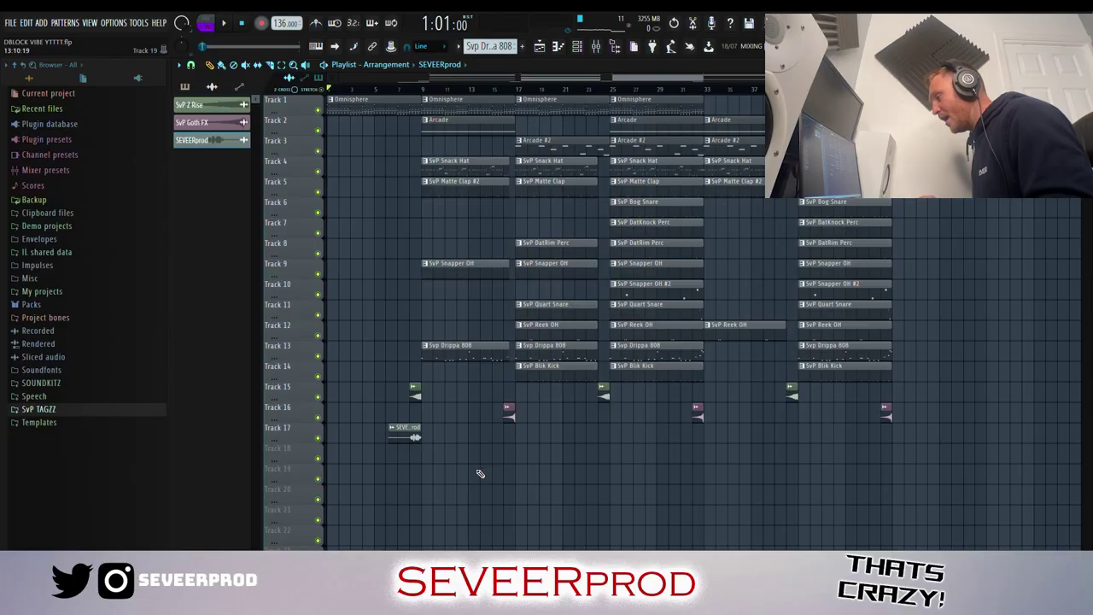
{"action": "left_click", "coordinate": [364, 427]}
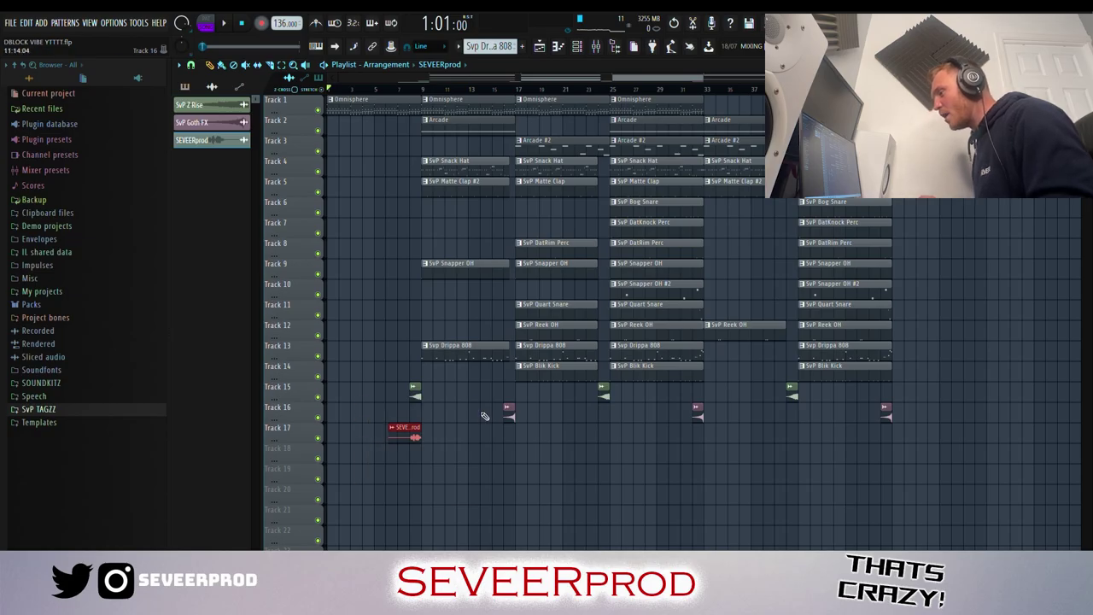